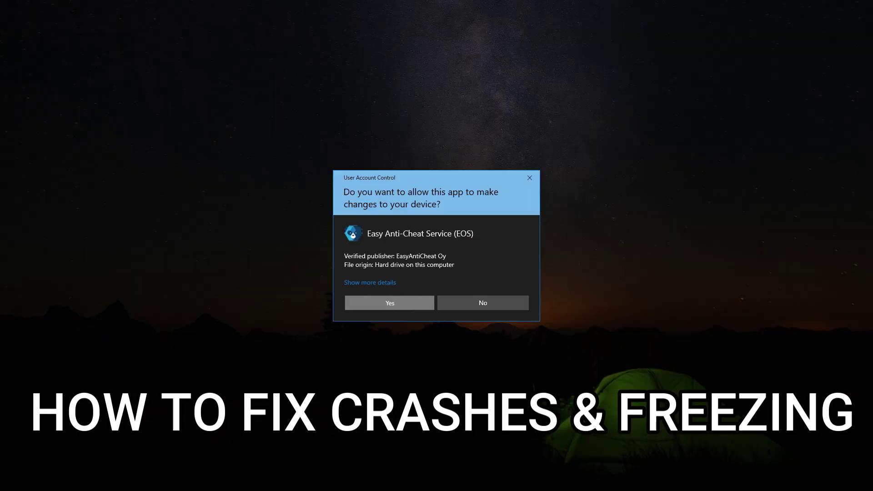
Step: Allow Easy Anti-Cheat Service (EOS) to make changes to the device
click(420, 297)
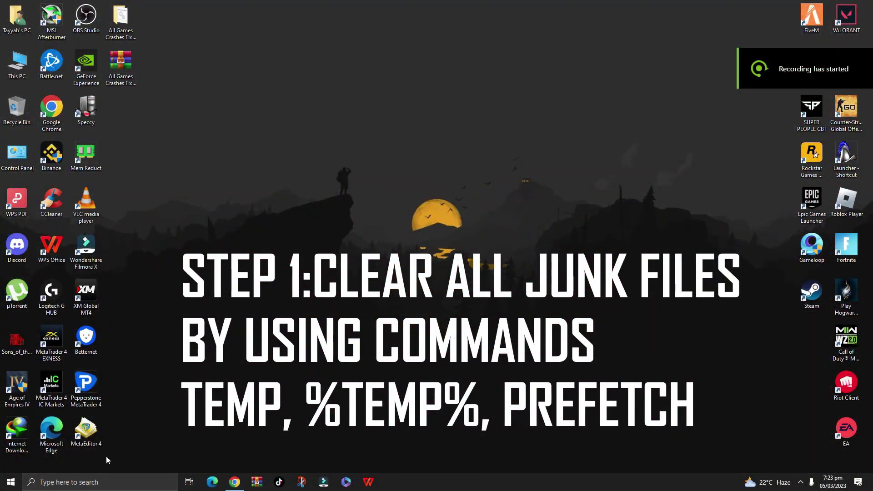
Step: Launch the Run app and use it to open the %TEMP% folder
click(92, 483)
text(RU)
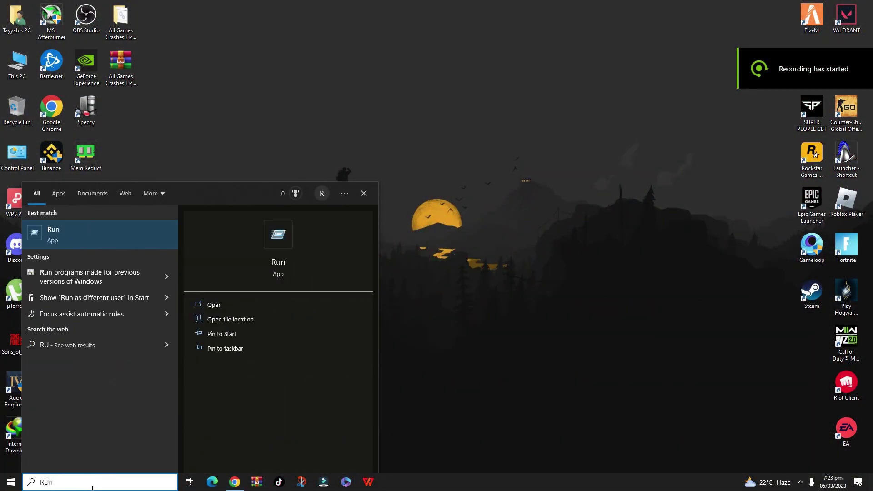
text(n)
key(Return)
drag(90, 385, 420, 169)
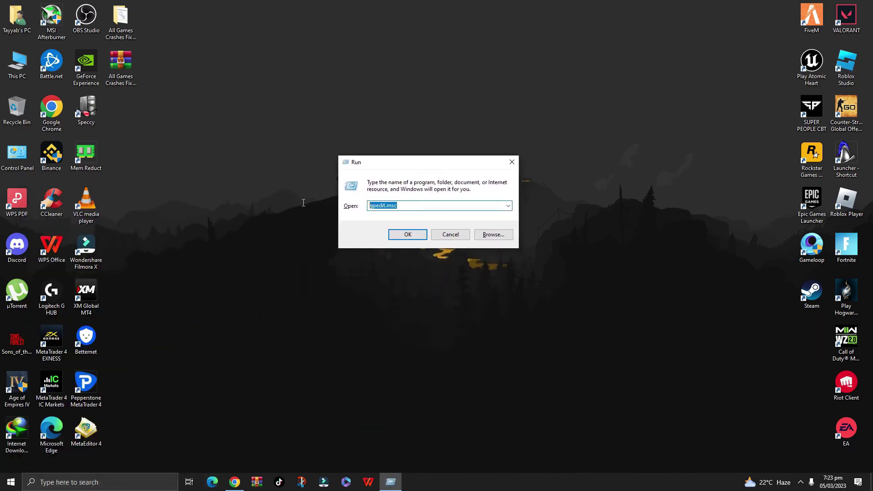
text(%)
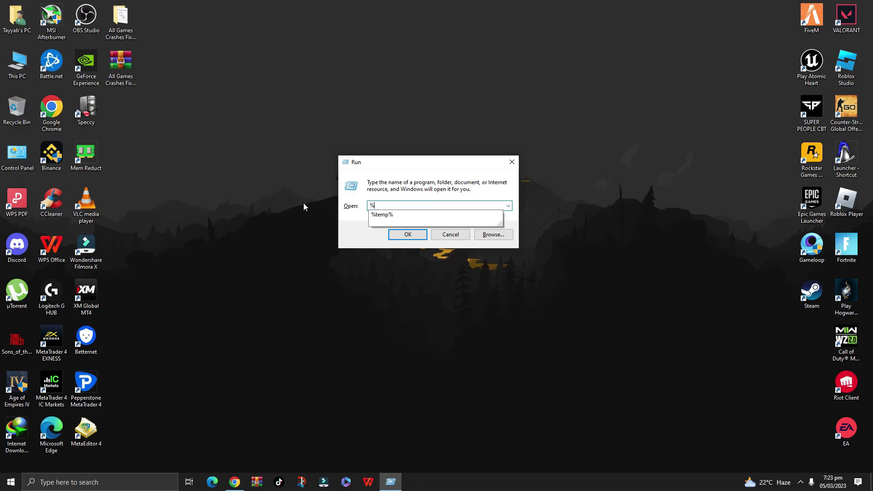
text(TEMP%)
key(Return)
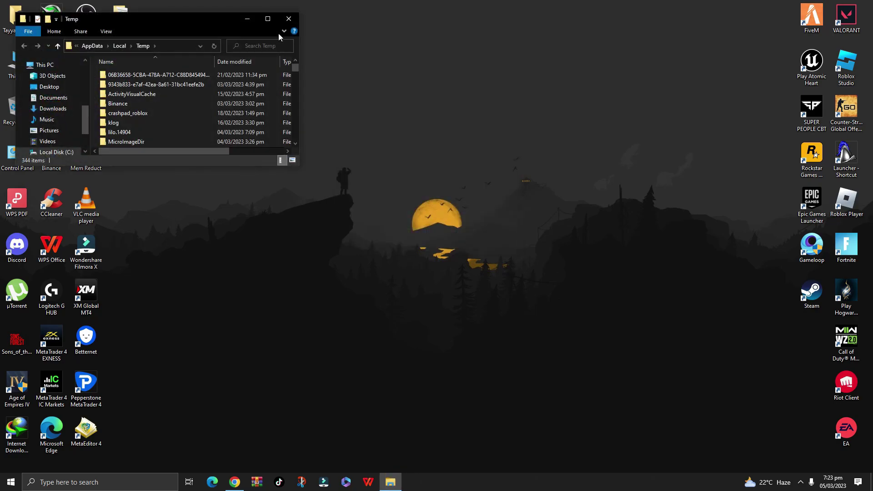
Step: Delete everything in the user's Temp folder, skipping all items that are in use or not found, and close the folder
click(267, 19)
key(ctrl+a)
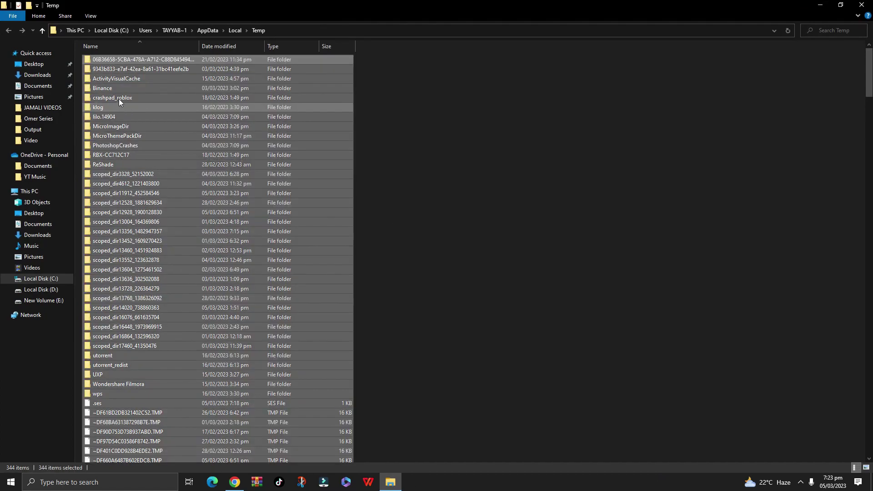
right_click(106, 87)
click(146, 253)
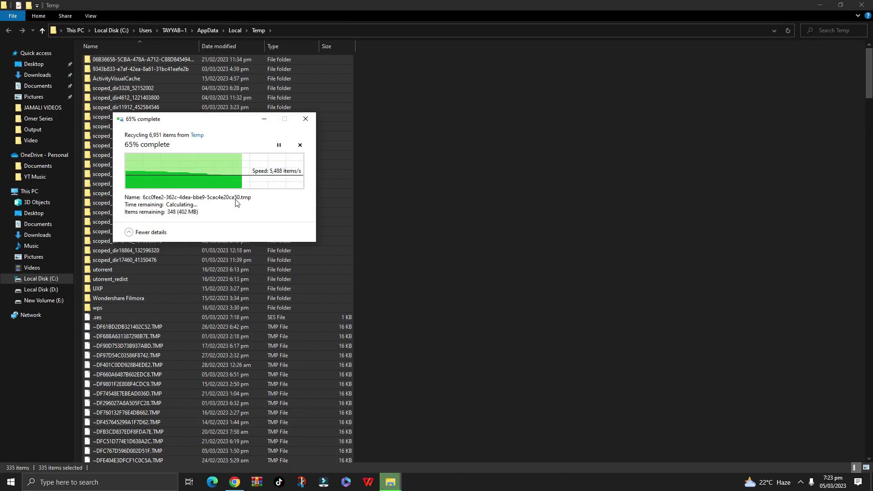
click(163, 204)
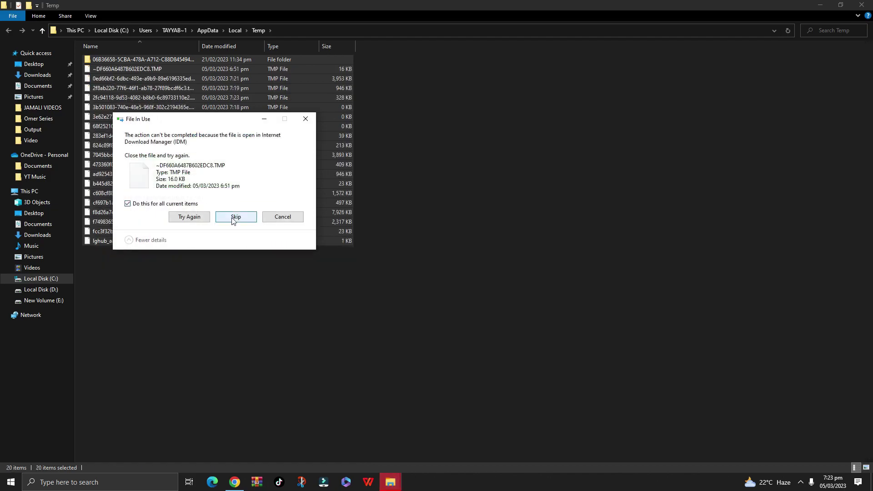
click(236, 217)
click(160, 205)
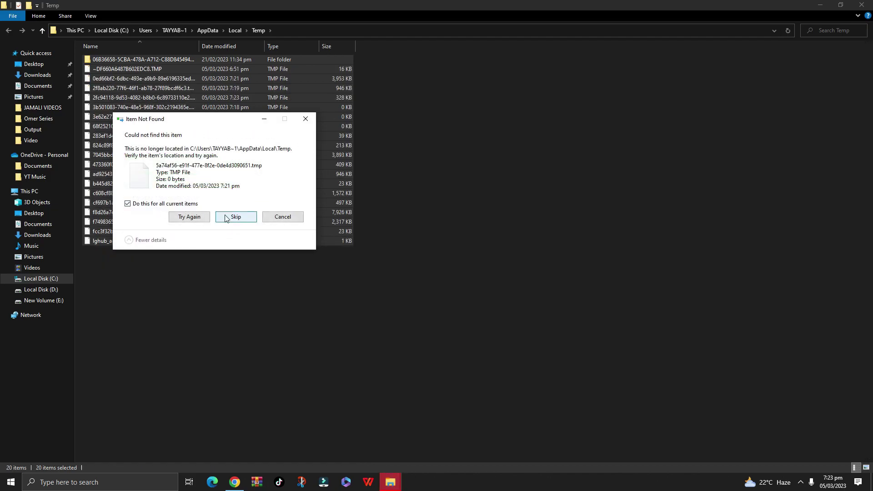
click(226, 218)
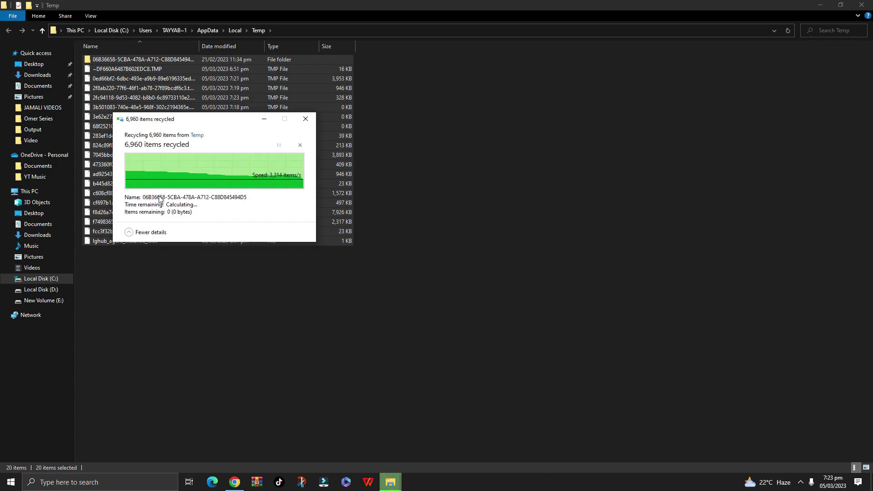
click(862, 5)
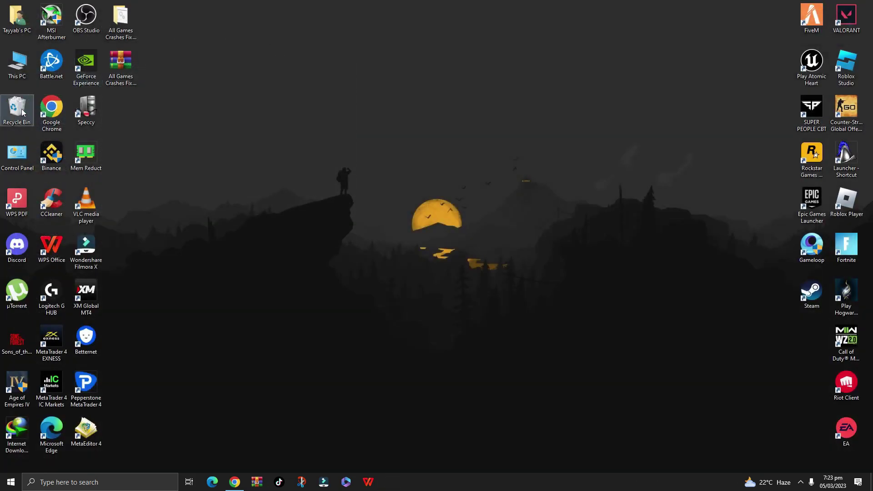
Step: Launch the Run app again and open the Windows TEMP folder
click(63, 482)
text(RU)
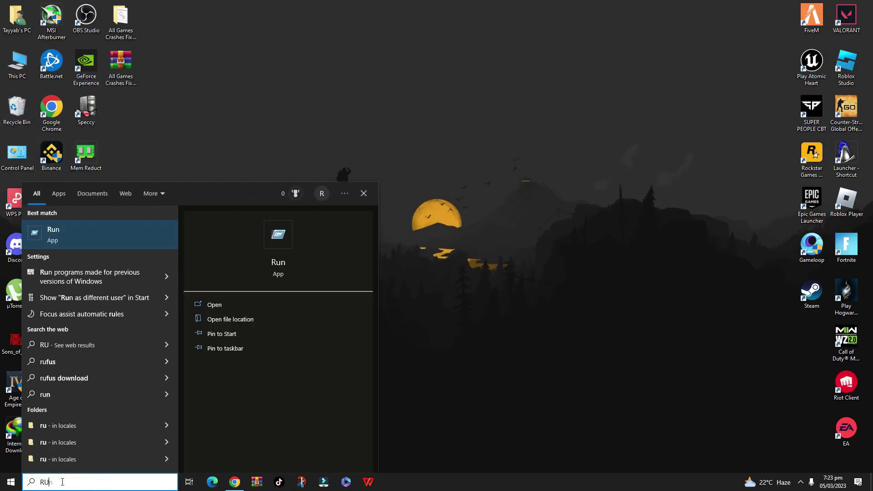
key(Return)
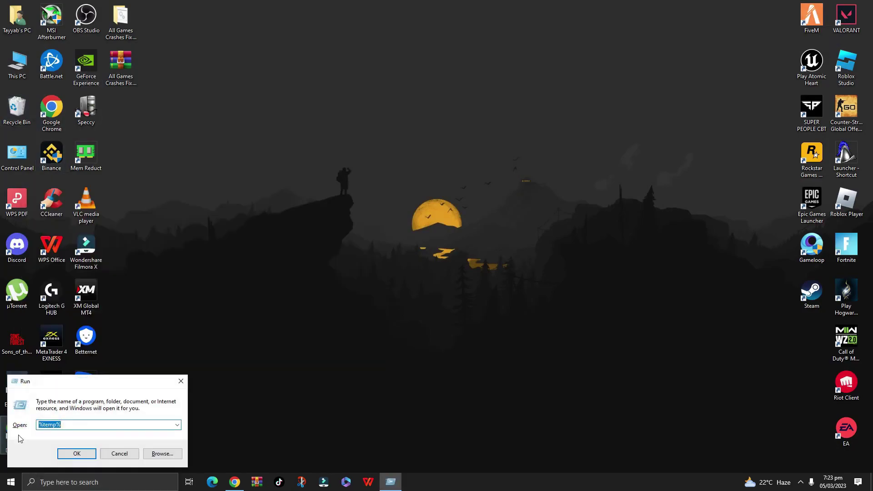
double_click(80, 427)
text(TEMP)
key(Return)
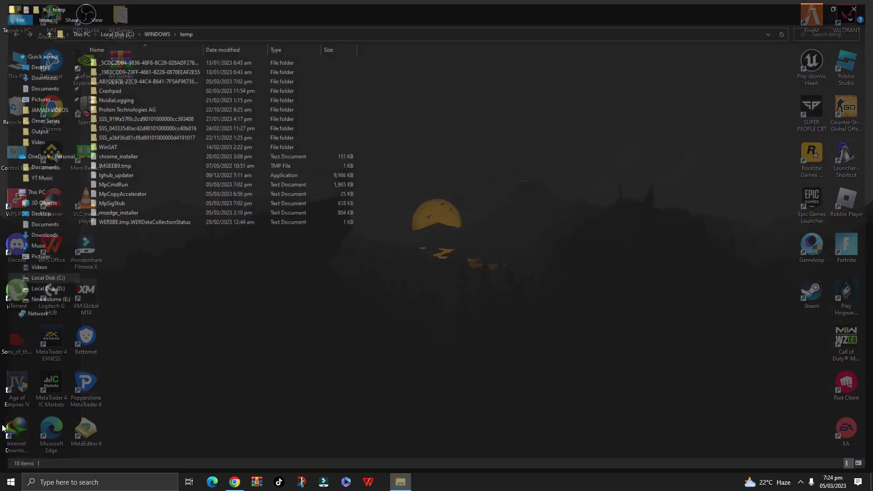
Step: Delete all files and folders in C:\WINDOWS\temp with administrator permission, and close the folder
drag(264, 387, 164, 69)
right_click(165, 69)
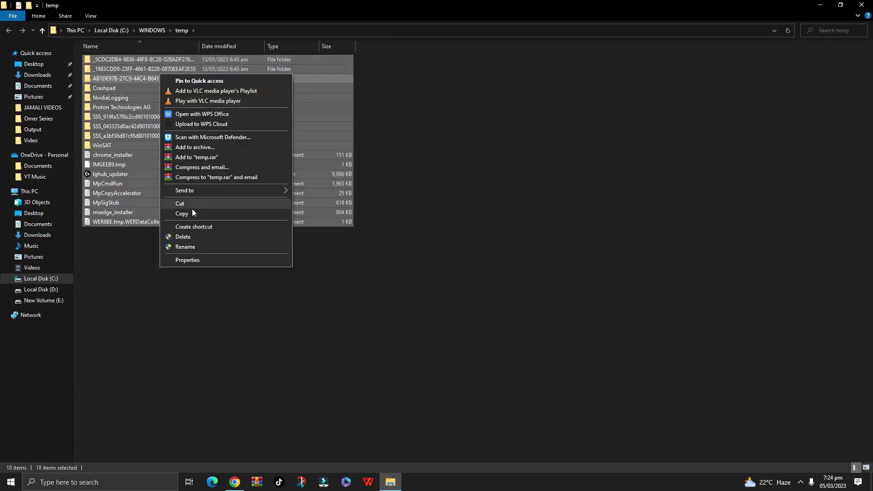
click(195, 235)
click(411, 196)
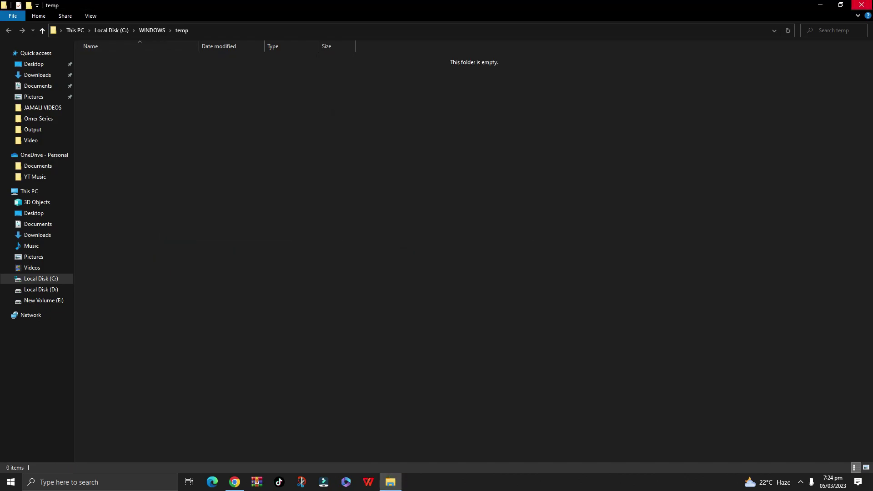
click(861, 5)
Step: Use the Run app to open the Windows PREFETCH folder
click(109, 481)
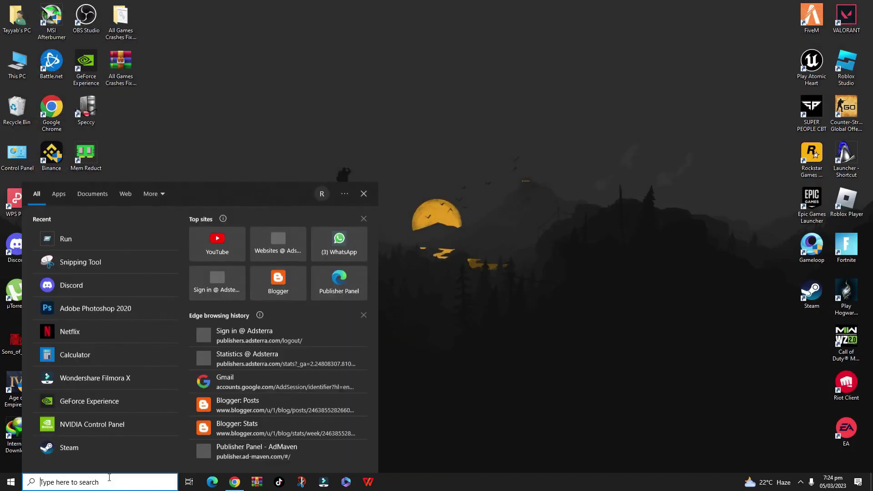
text(Run)
key(Return)
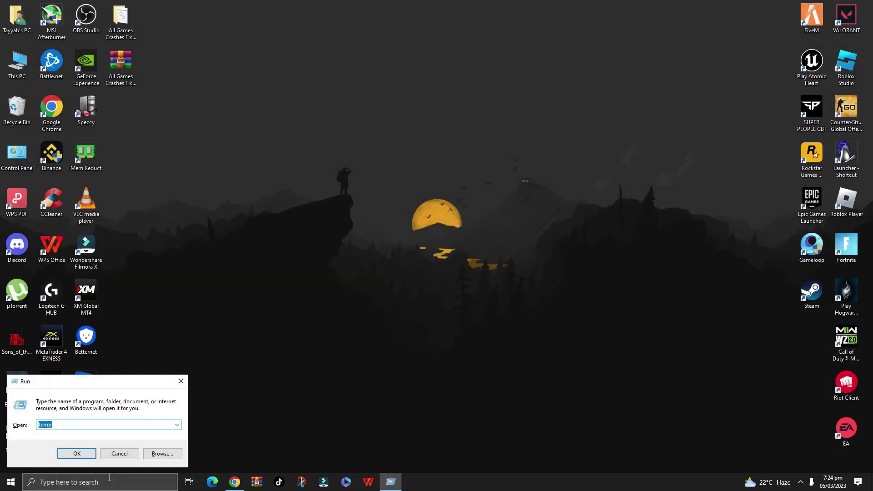
text(PREFE)
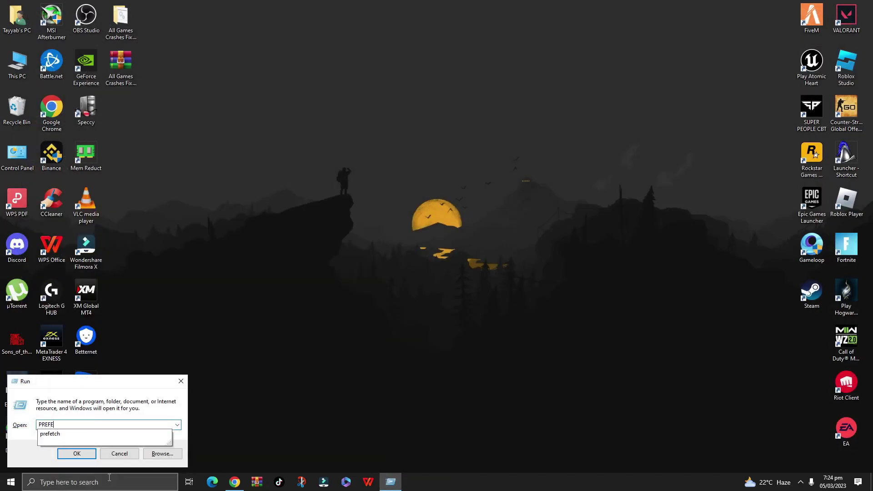
text(TCH)
key(Return)
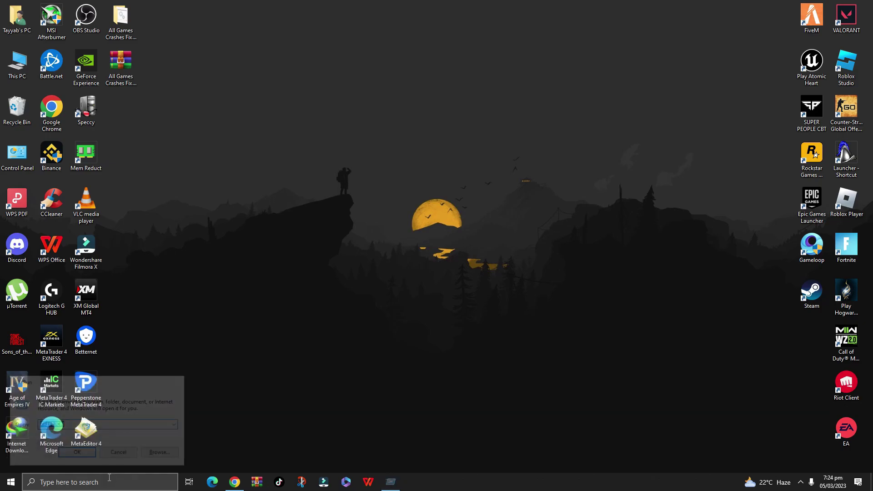
click(454, 256)
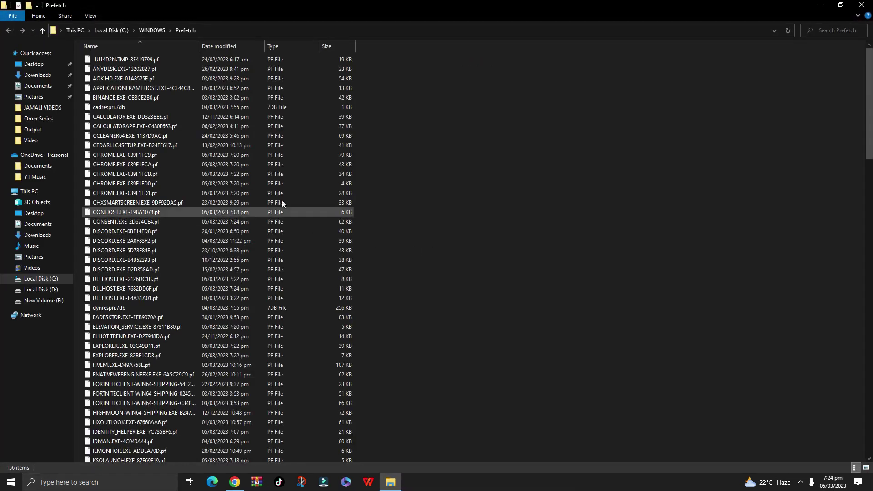
Step: Delete all files in the Prefetch folder and close it
key(ctrl+a)
right_click(123, 127)
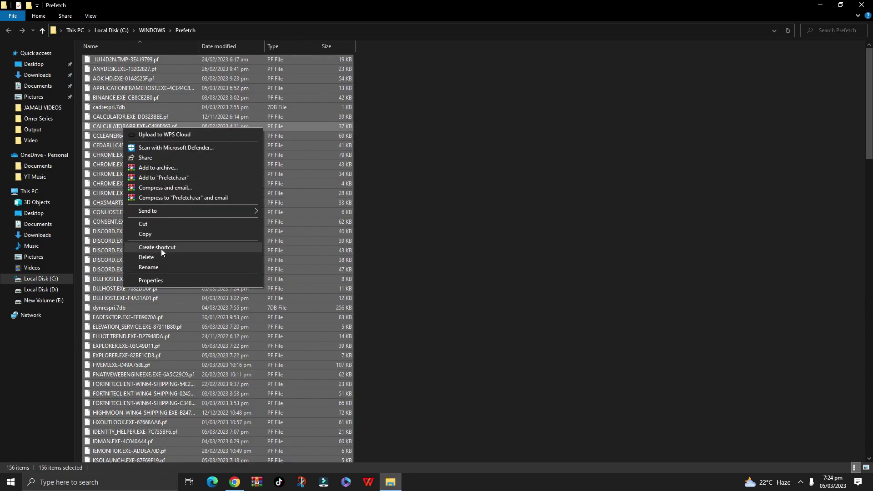
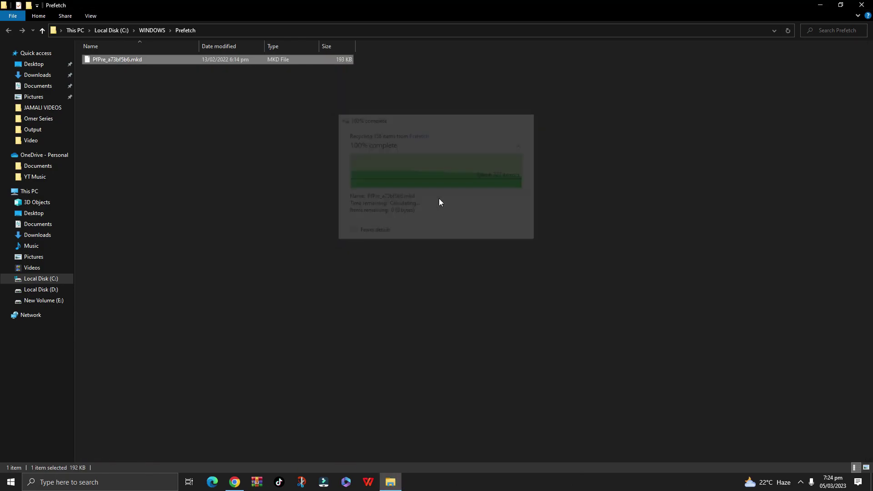
click(861, 5)
Step: Empty the Recycle Bin, granting administrator permission for all current items
right_click(23, 107)
click(57, 122)
click(472, 249)
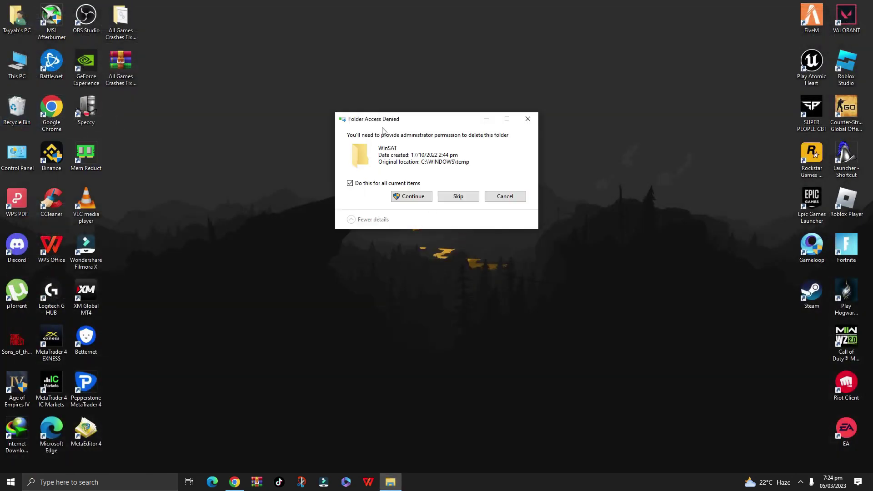
click(406, 197)
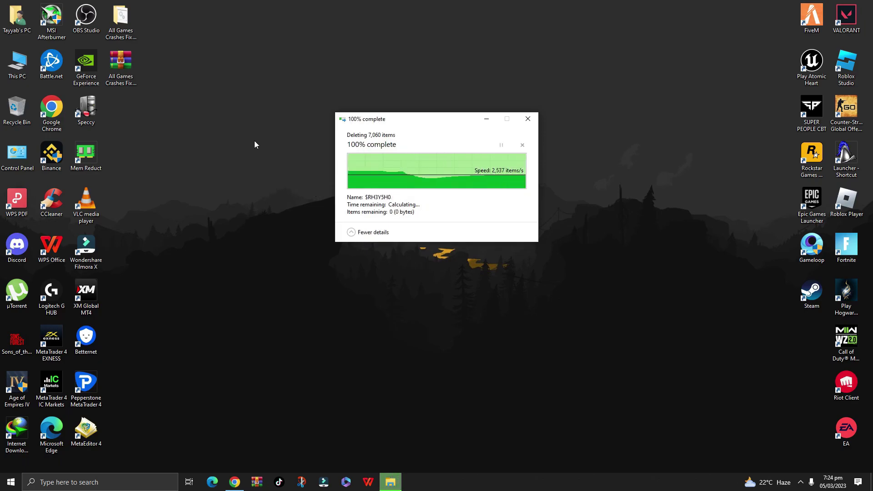
drag(709, 2, 872, 473)
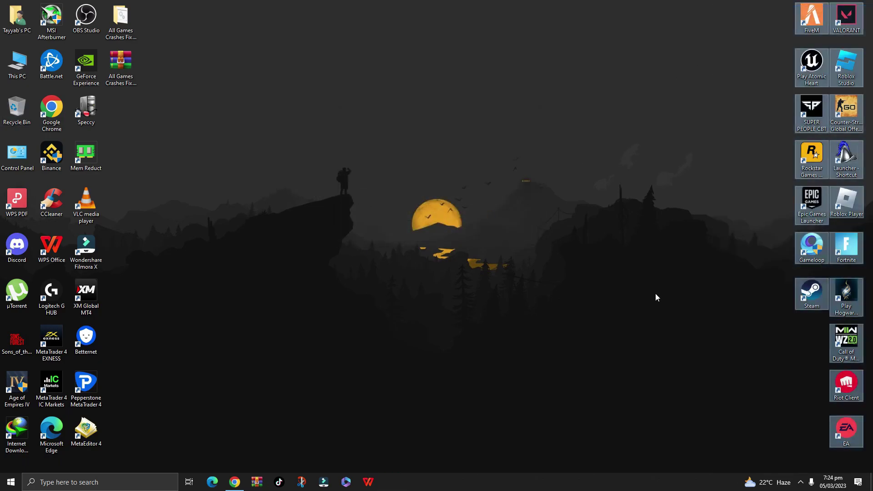
click(654, 296)
Step: Move the All Games Crashes Fixed Pack folder and archive to mid-desktop and extract the archive there, replacing all existing files
drag(120, 21, 403, 159)
drag(115, 70, 365, 158)
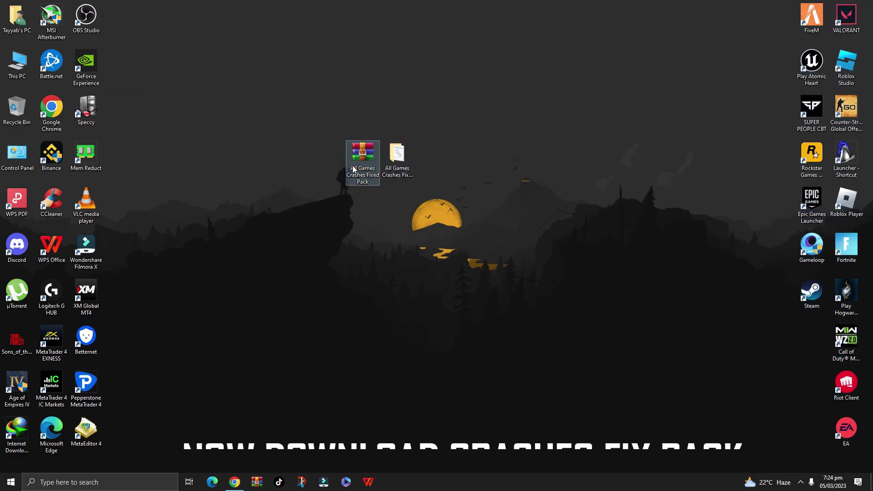
right_click(366, 161)
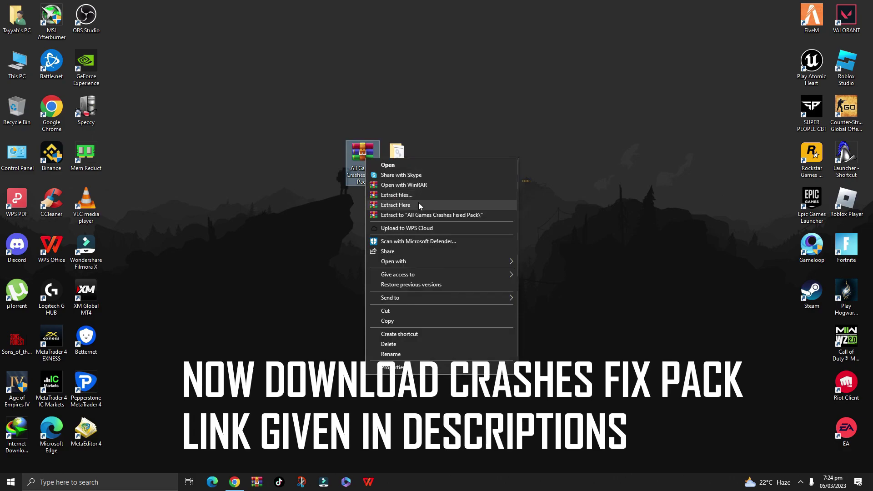
click(418, 205)
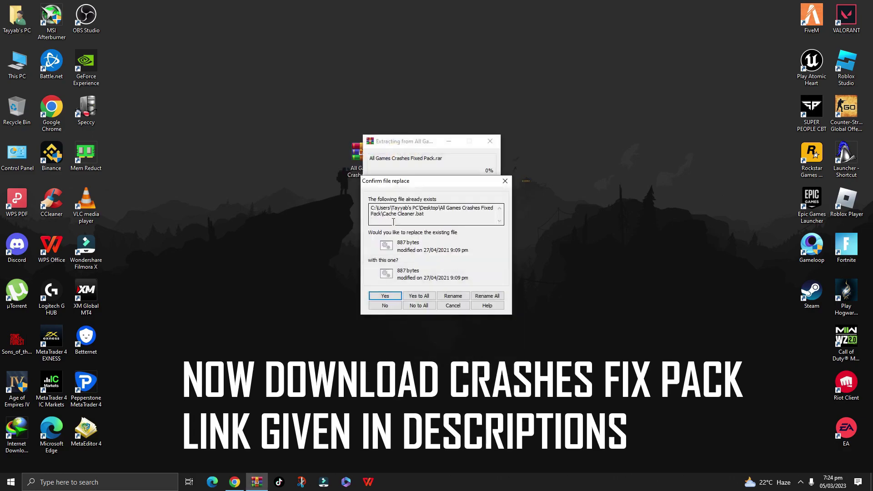
click(418, 297)
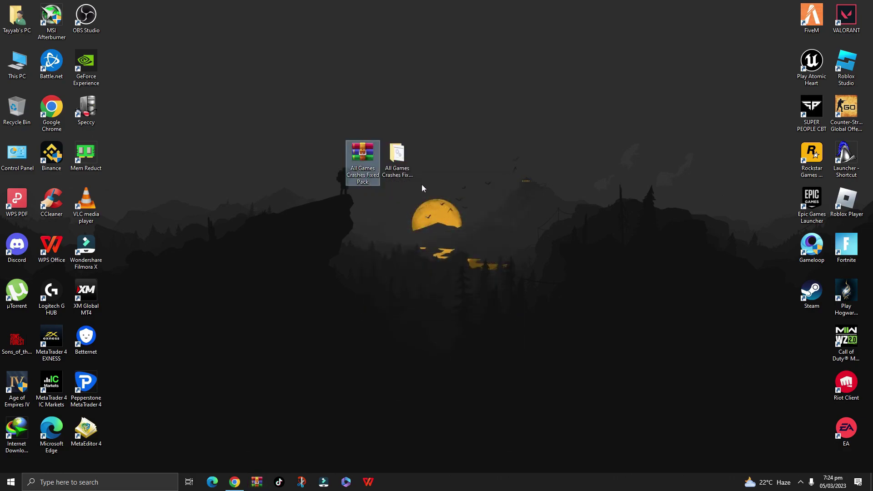
Step: Run driveridentifier_setup as administrator from the Drivers identifier folder of the extracted All Games Crashes Fixed Pack
double_click(402, 169)
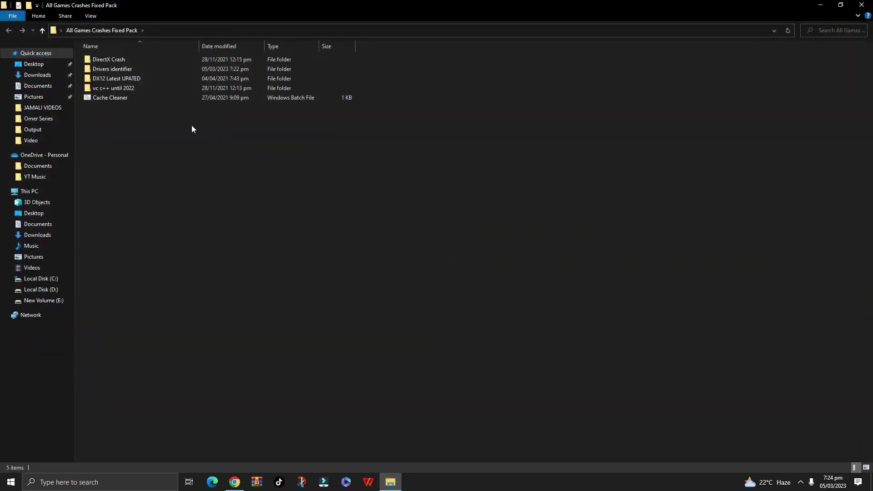
double_click(113, 69)
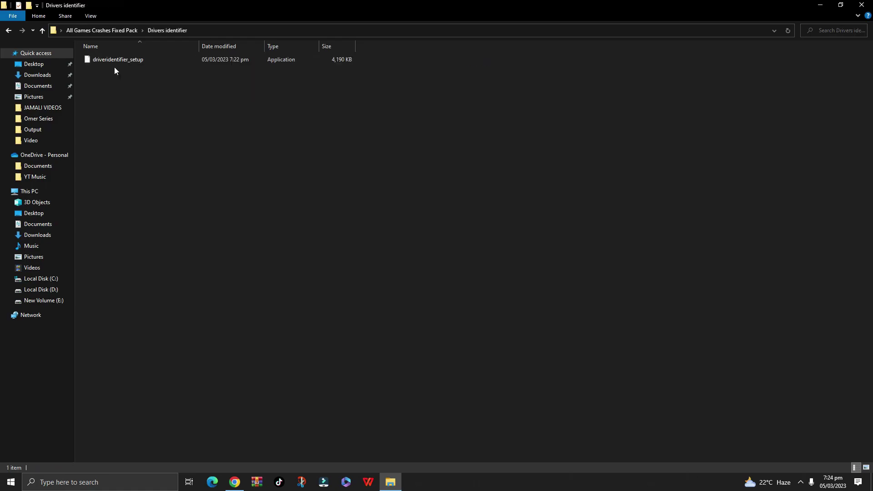
right_click(109, 59)
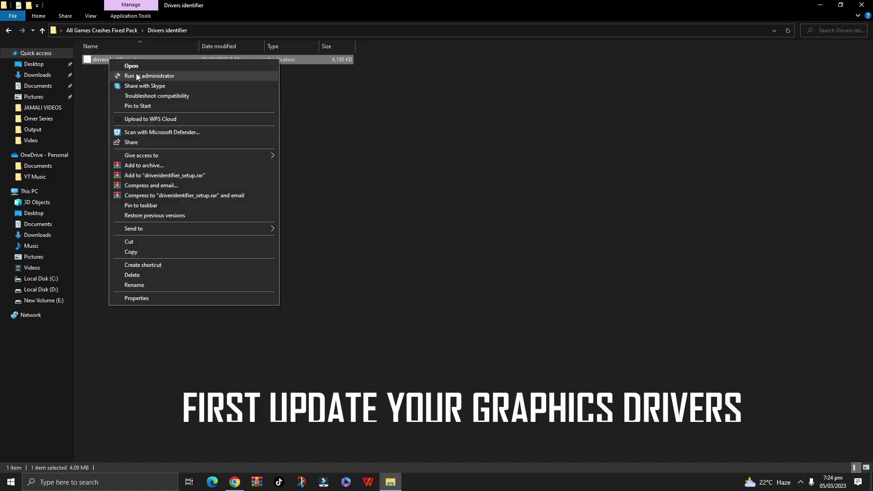
click(136, 73)
click(390, 305)
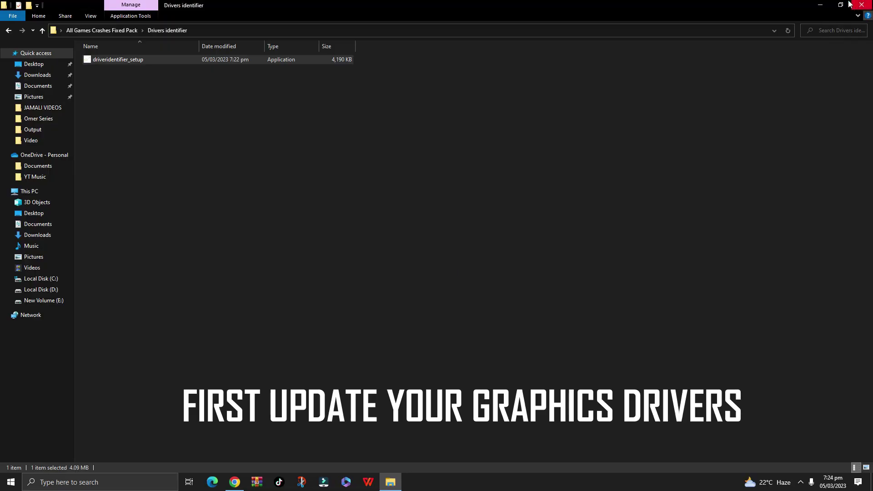
Step: Complete the DriverIdentifier setup wizard and scan the computer's drivers
click(821, 5)
click(392, 287)
click(498, 316)
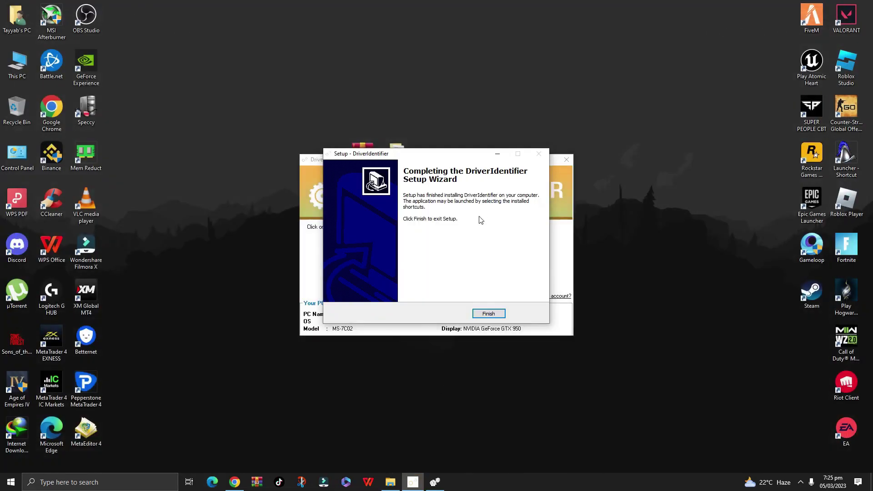
click(488, 314)
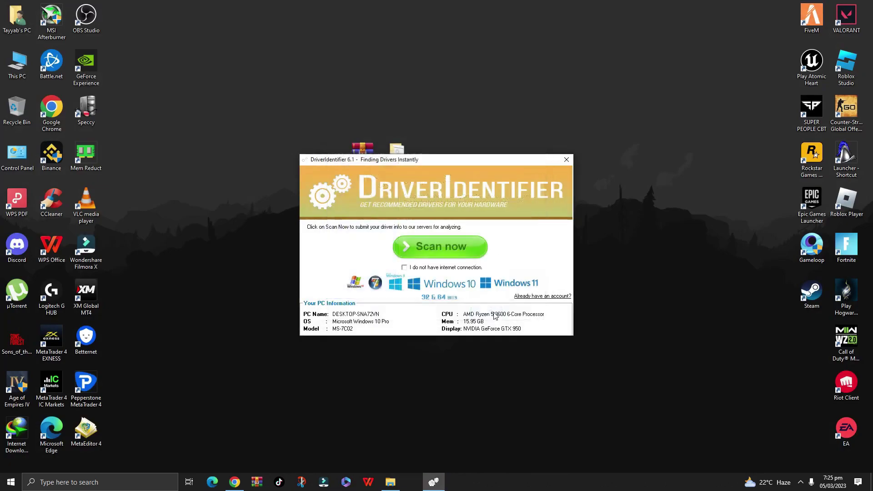
click(445, 247)
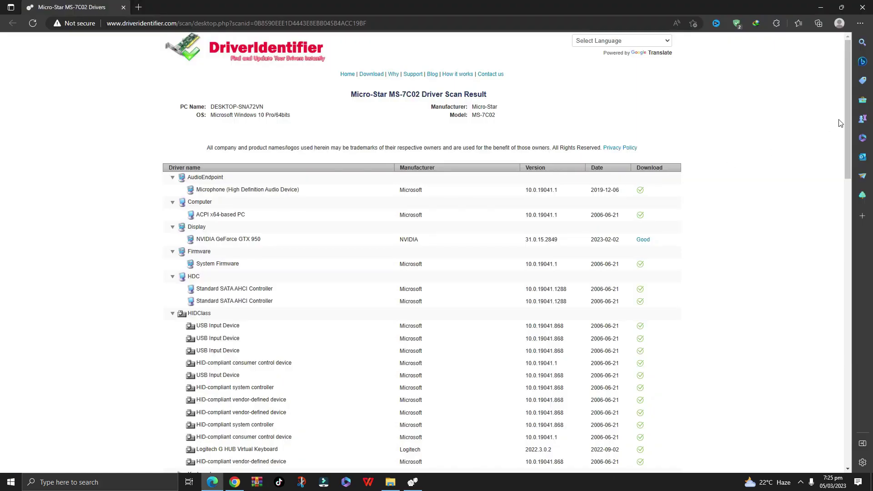
Step: Examine the driver scan results for outdated entries, including the display, media, network, security and system devices, and minimize the results window
scroll(840, 123, down, 2)
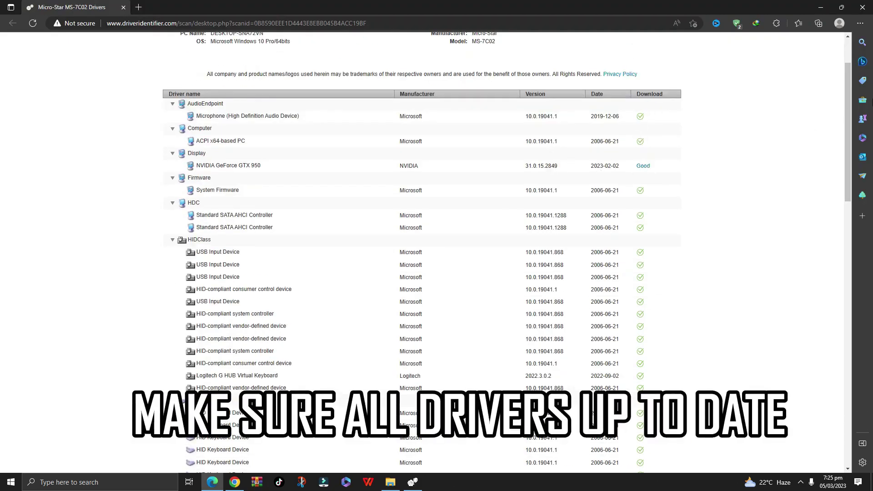
scroll(848, 105, down, 7)
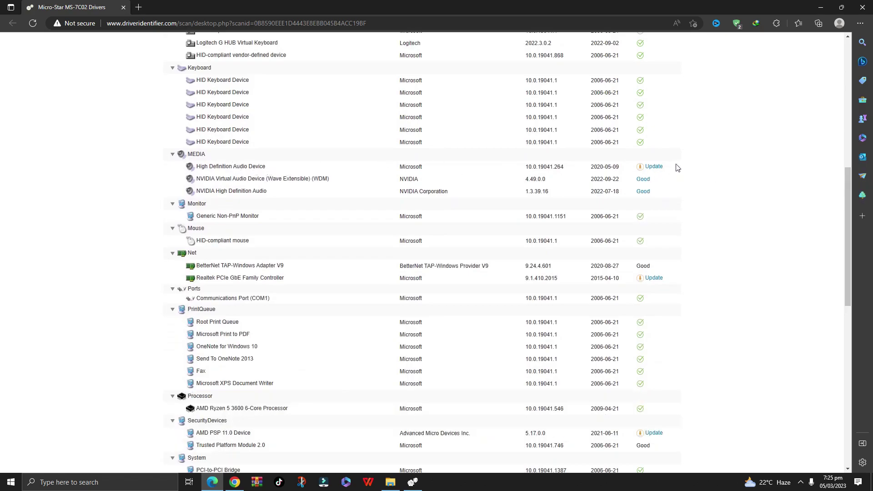
double_click(642, 277)
scroll(642, 282, down, 3)
double_click(641, 288)
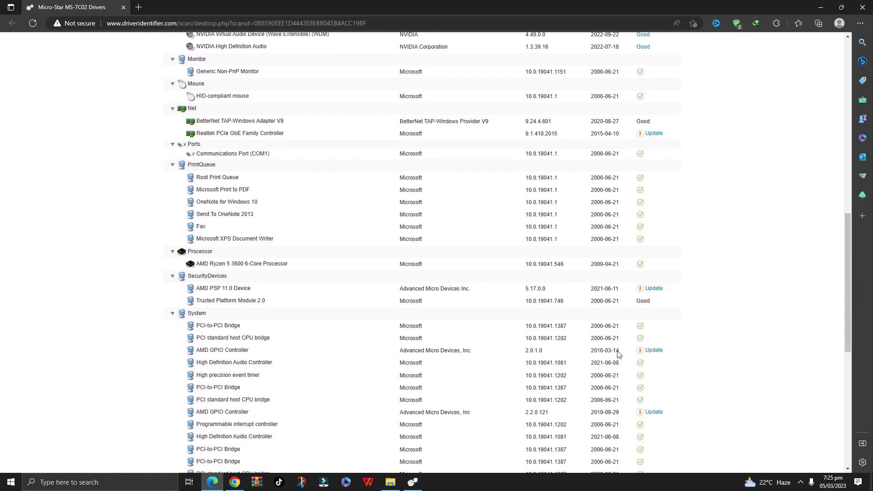
double_click(653, 351)
scroll(658, 264, down, 4)
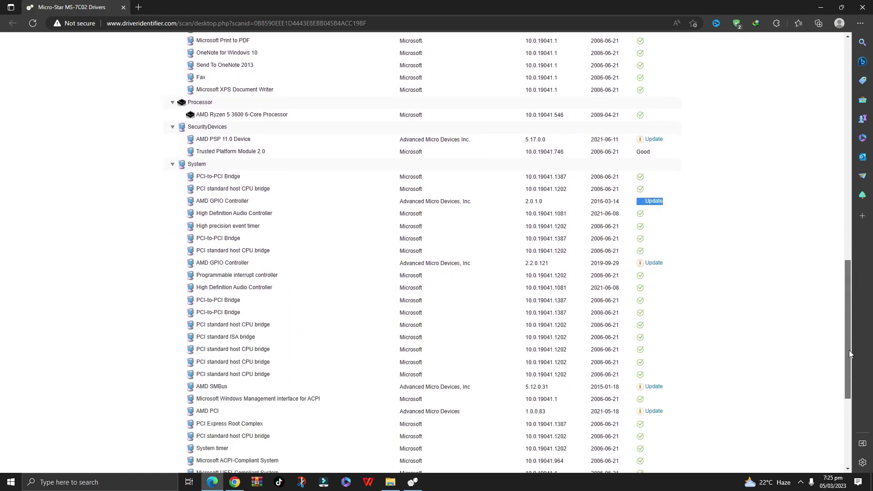
drag(635, 226, 676, 234)
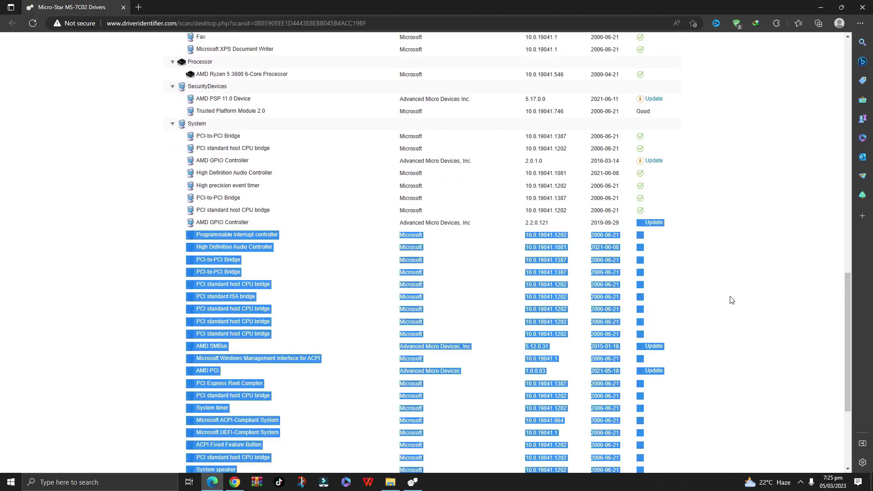
click(672, 242)
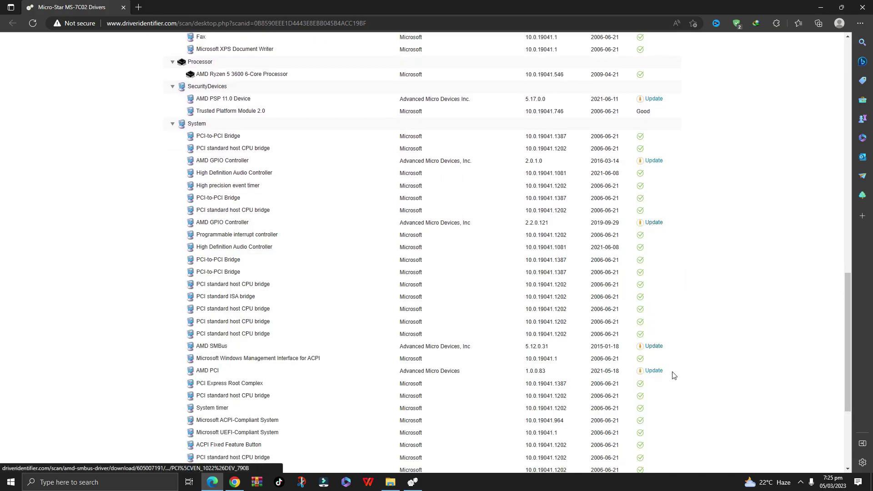
drag(847, 336, 818, 129)
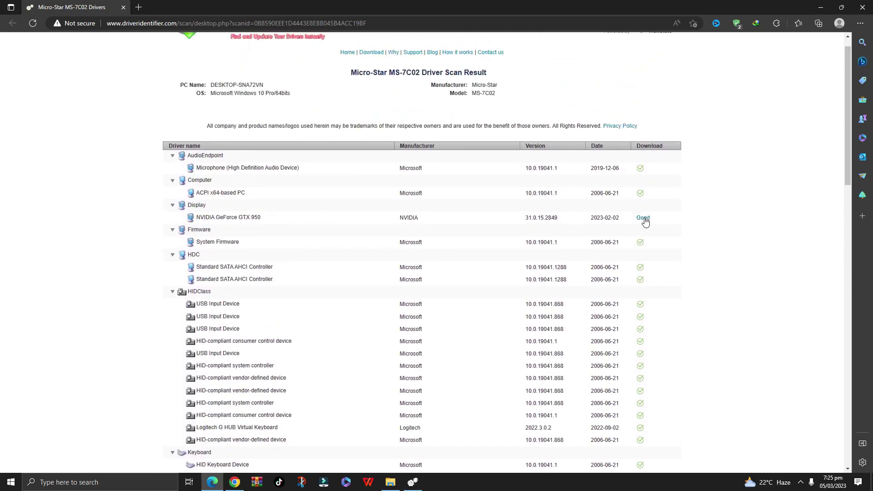
click(828, 3)
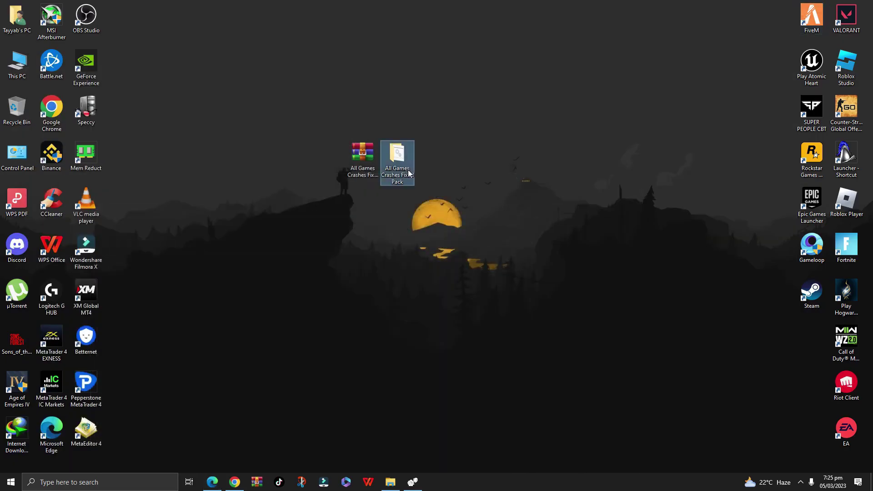
Step: Run DXSETUP as administrator from the DirectX Crash folder of the All Games Crashes Fixed Pack and allow it to make changes
double_click(408, 170)
double_click(122, 58)
scroll(289, 306, down, 12)
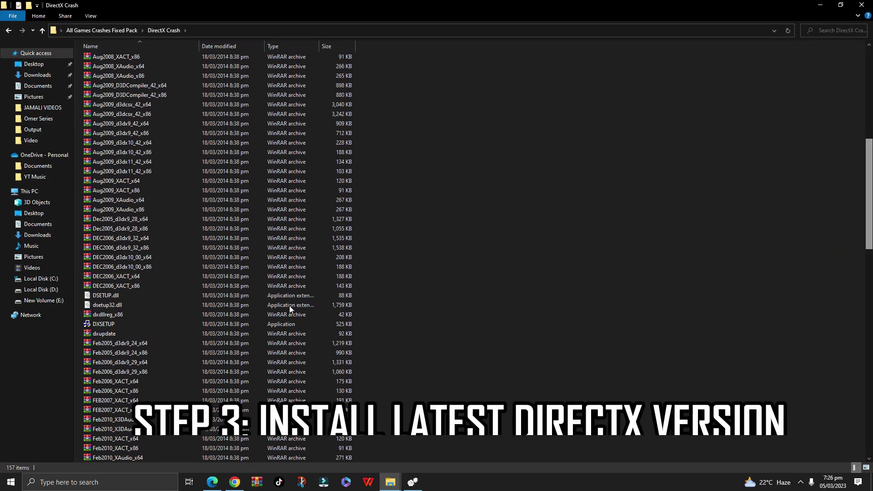
right_click(109, 323)
click(155, 97)
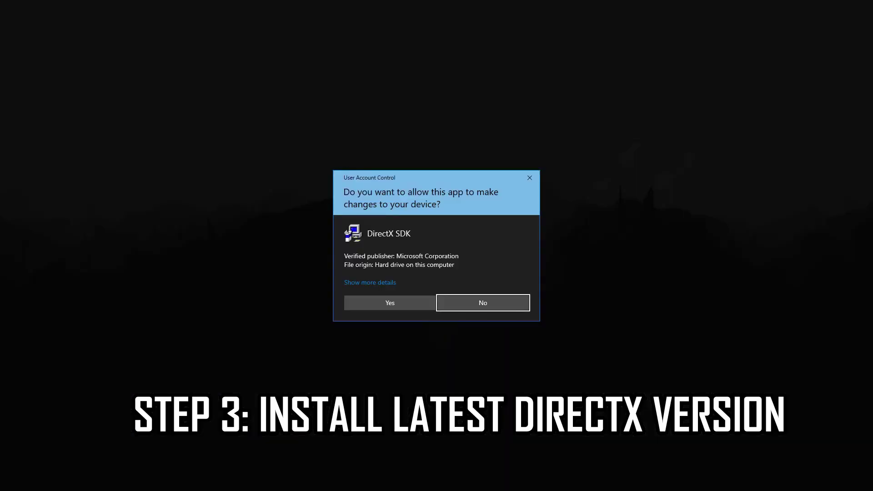
click(407, 301)
Step: Accept the DirectX license agreement, install the runtime components and finish the setup
click(208, 237)
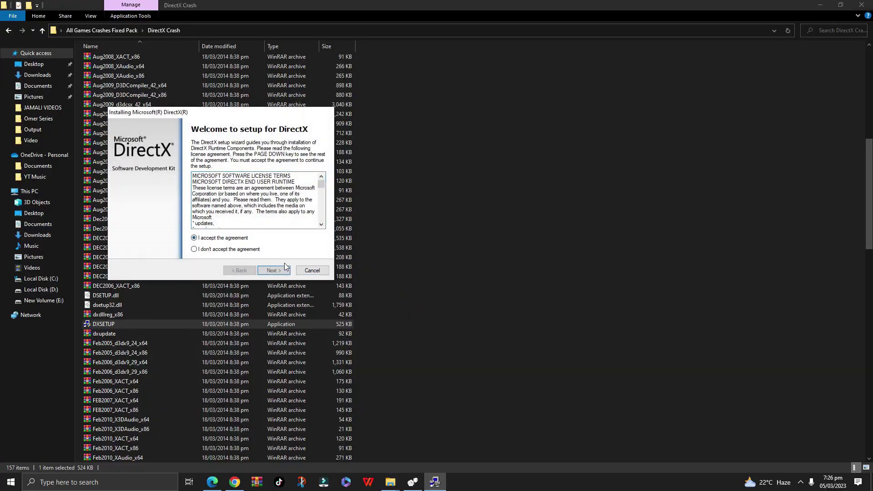
click(277, 271)
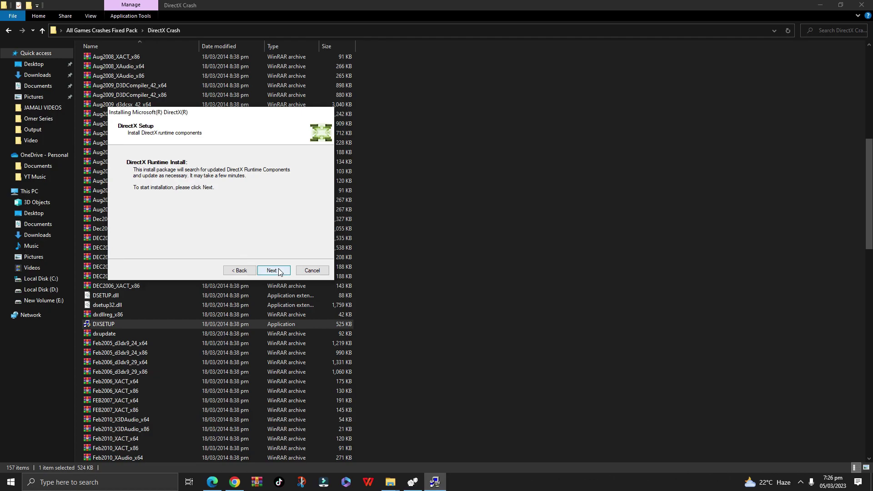
click(279, 270)
drag(242, 111, 492, 126)
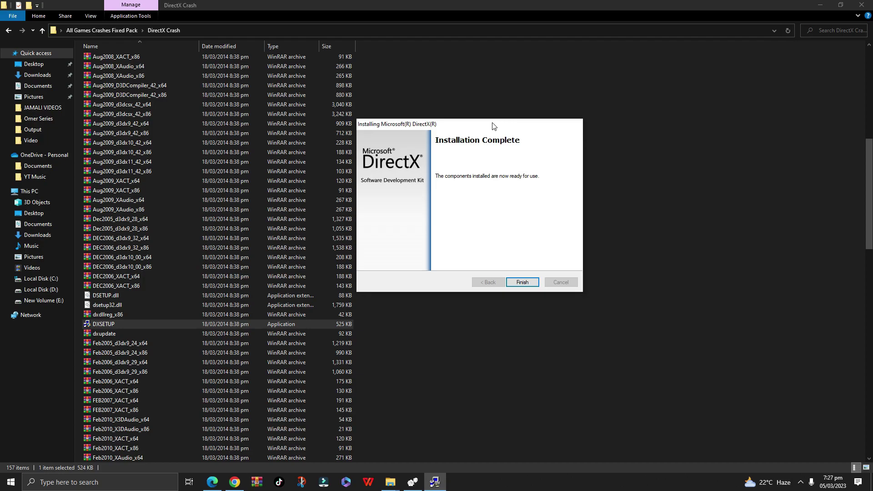
click(522, 281)
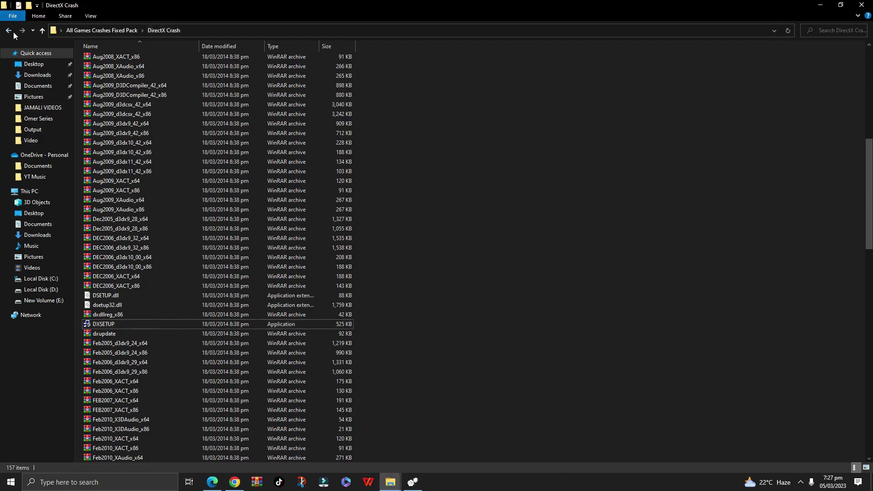
Step: Run dxwebsetup as administrator from the pack's DX12 Latest UPATED folder and allow it to make changes
click(8, 30)
double_click(144, 82)
click(107, 60)
right_click(107, 59)
click(149, 76)
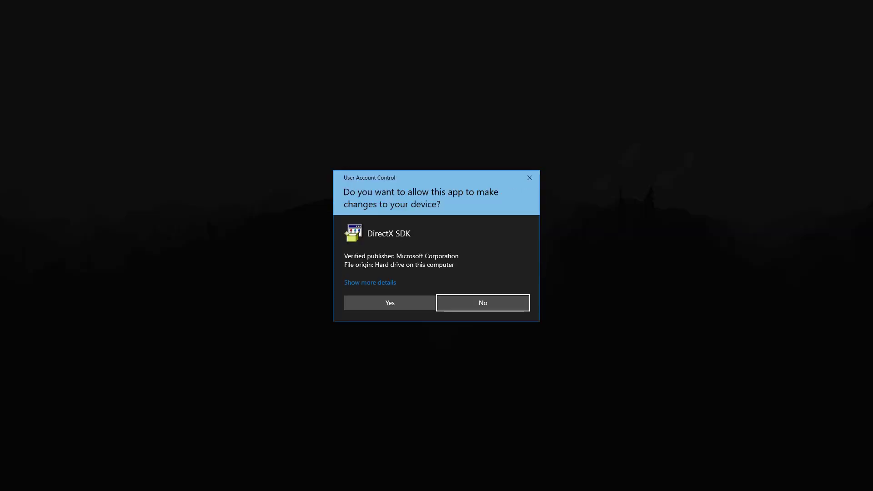
click(406, 302)
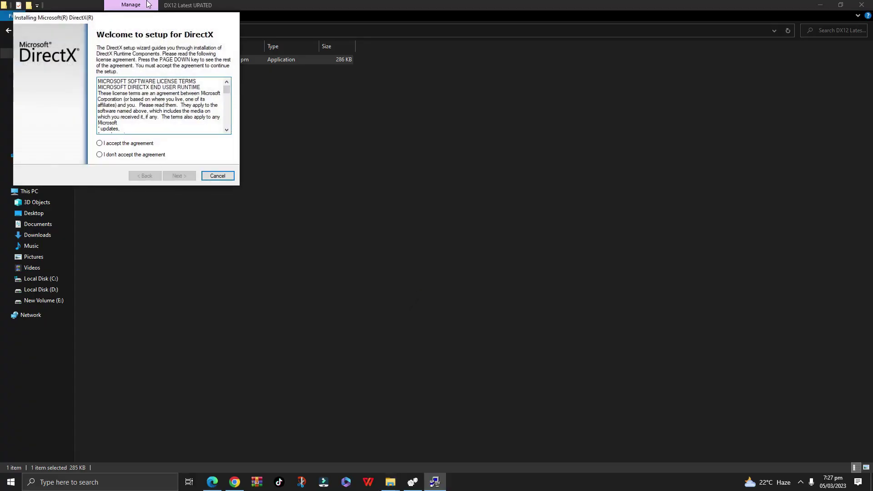
Step: Go through the DirectX web setup wizard and finish it
click(526, 287)
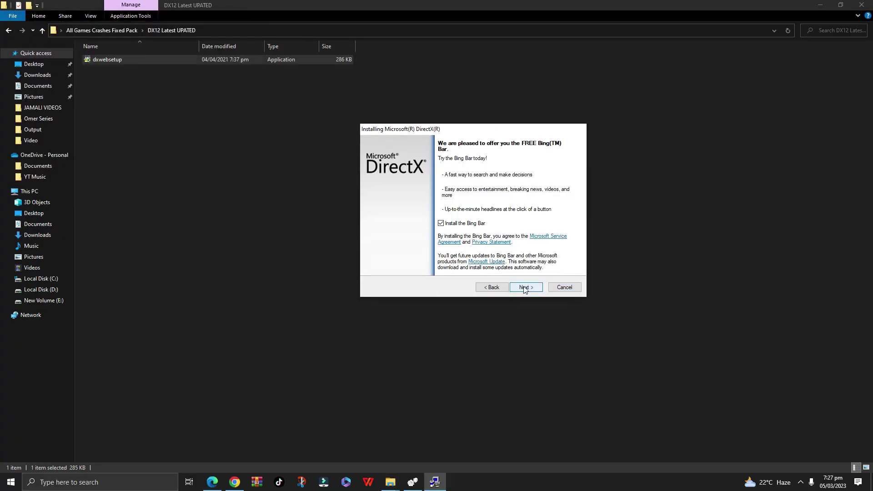
click(527, 287)
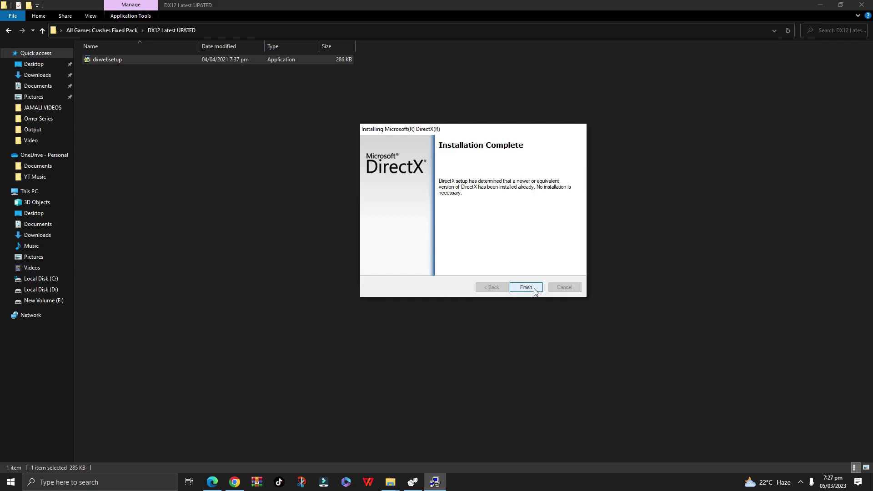
click(526, 288)
Step: Run the install_all batch file as administrator from the vc c++ until 2022 folder, then return to the pack's main folder
click(8, 30)
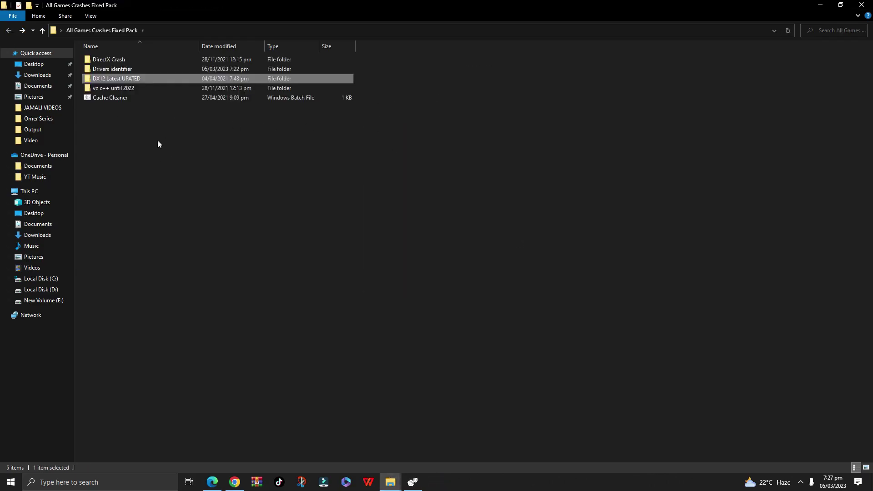
double_click(123, 89)
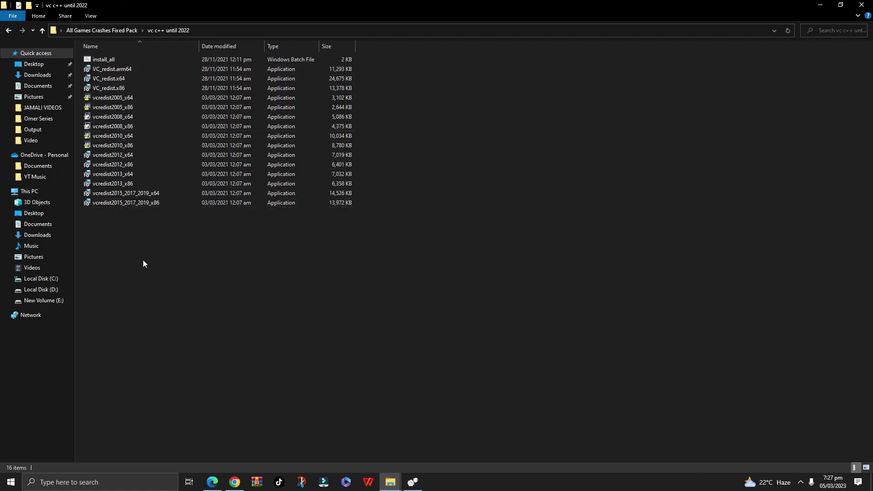
click(97, 60)
right_click(97, 59)
click(138, 96)
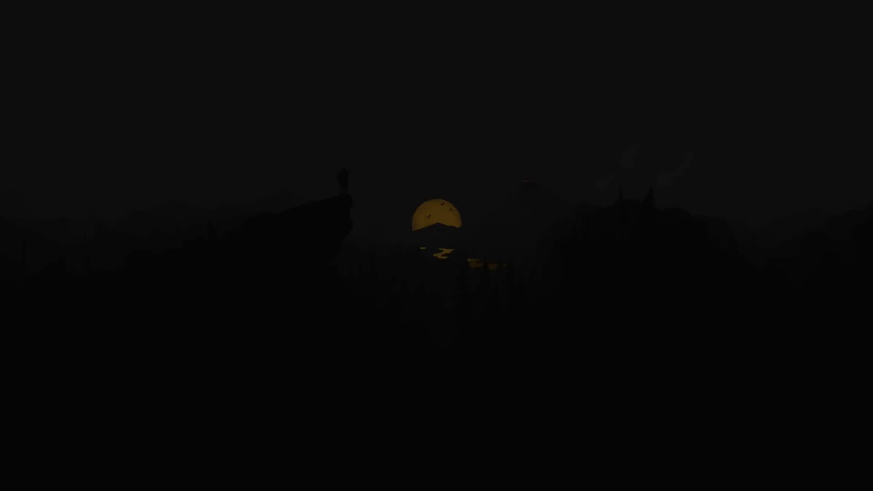
click(421, 296)
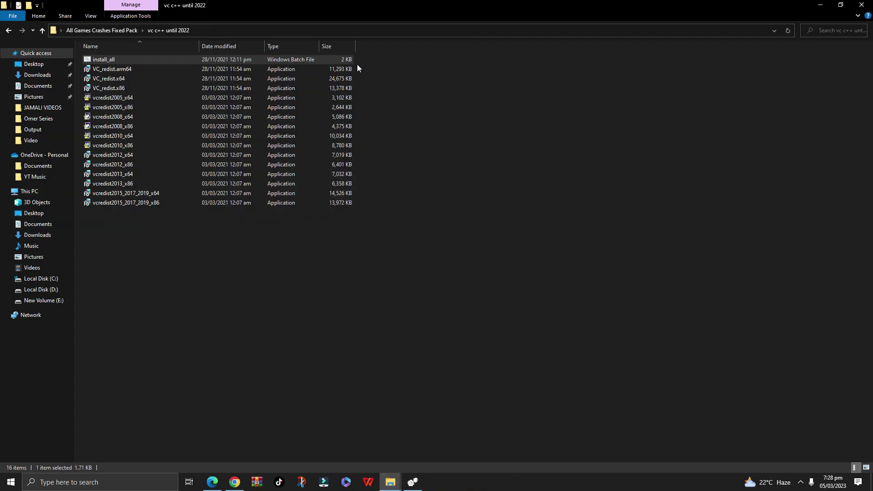
click(9, 30)
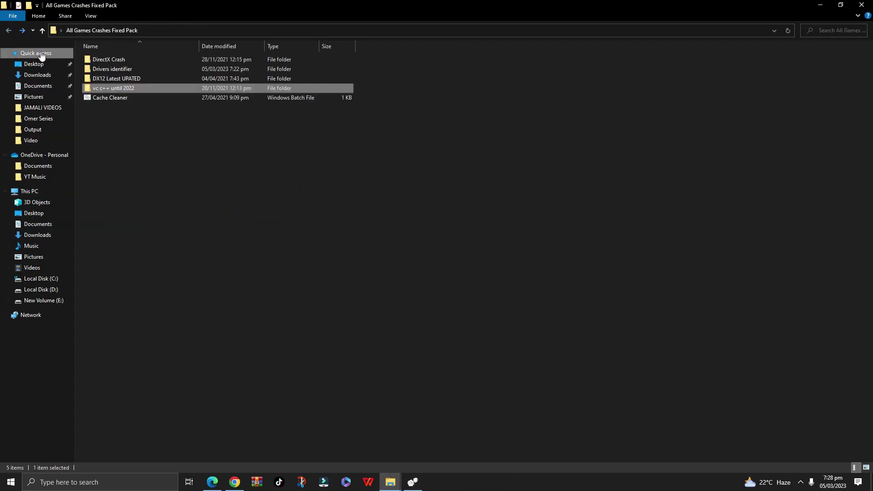
click(162, 117)
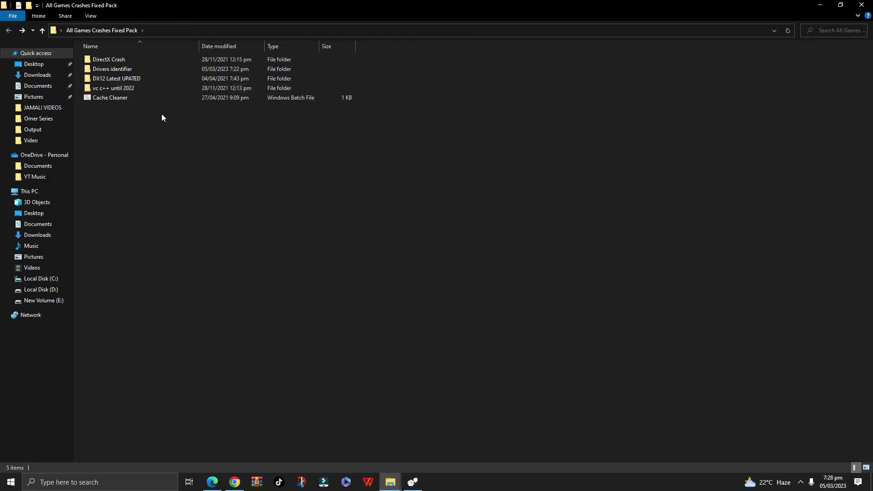
right_click(100, 99)
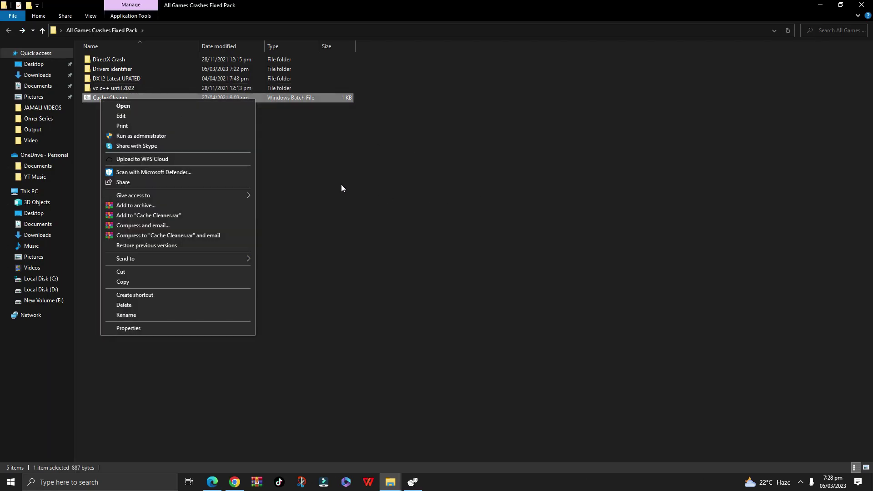
key(alt+F9)
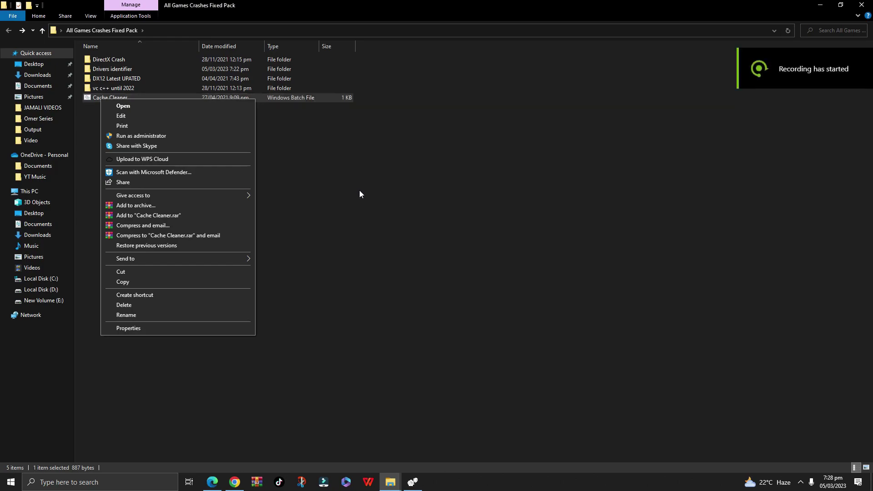
click(360, 191)
right_click(100, 96)
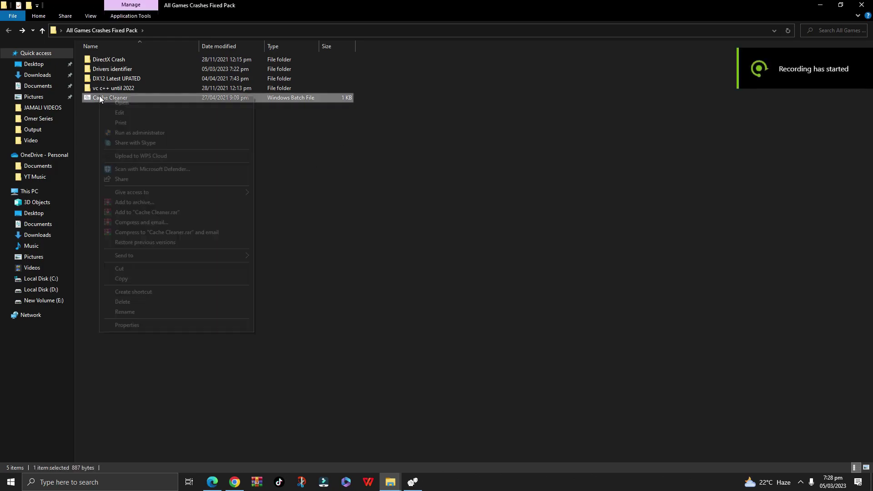
click(121, 103)
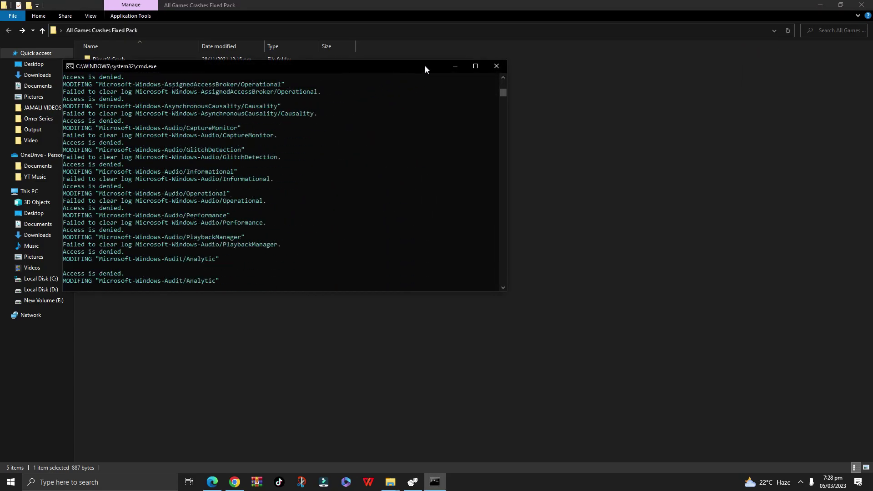
click(497, 66)
Step: Run the Cache Cleaner batch file as administrator, dismiss its completion prompt and close the pack folder
right_click(112, 97)
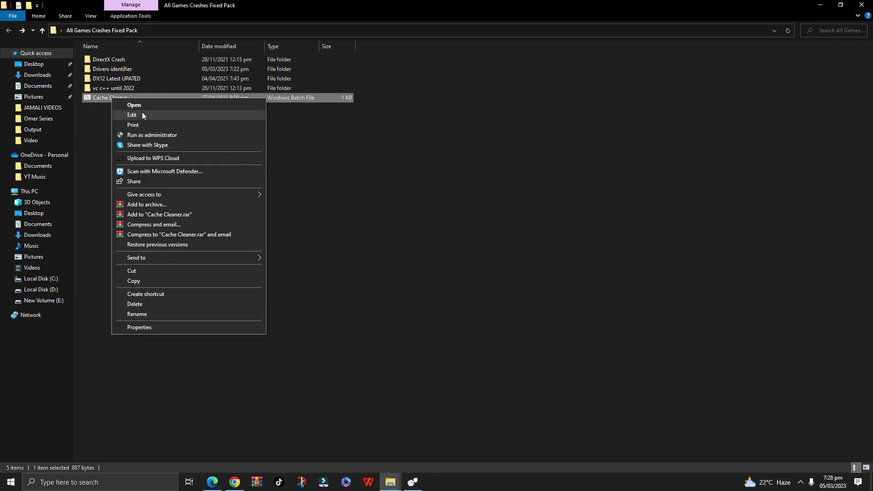
click(162, 135)
click(398, 301)
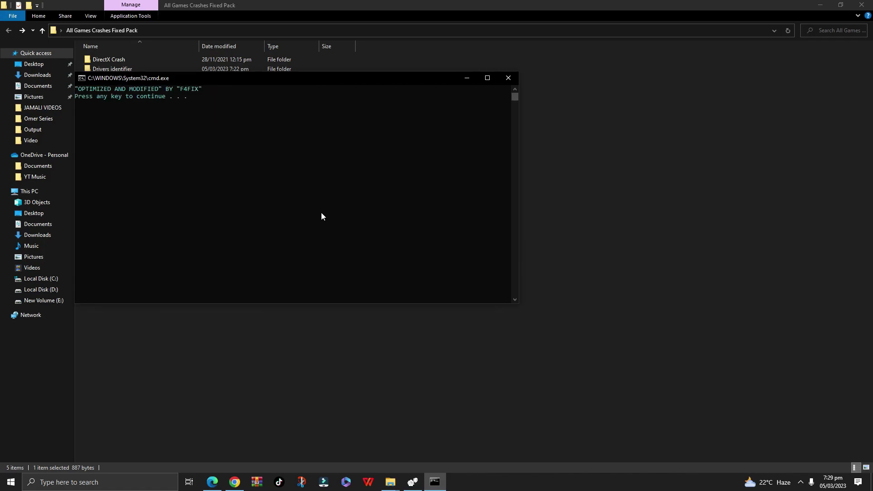
key(Return)
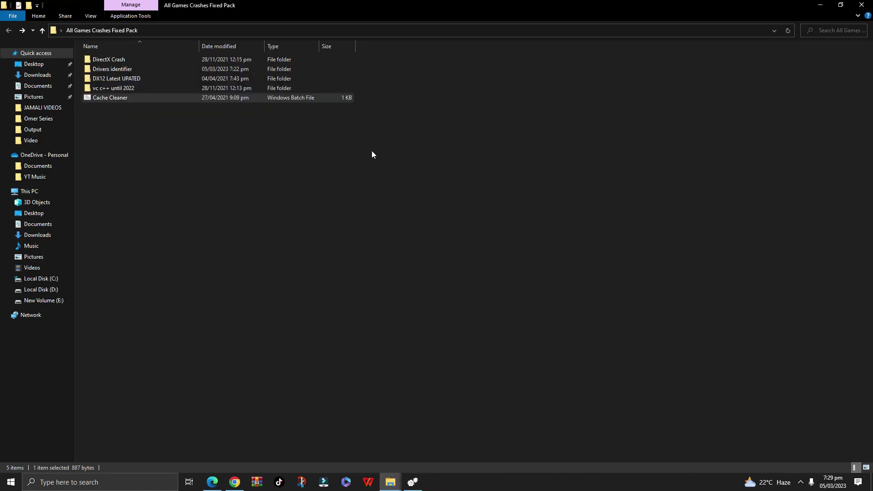
click(310, 127)
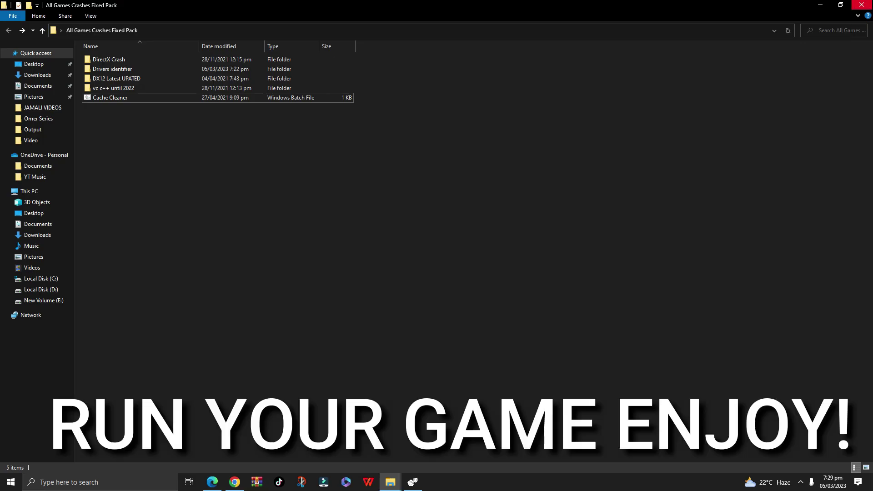
click(861, 5)
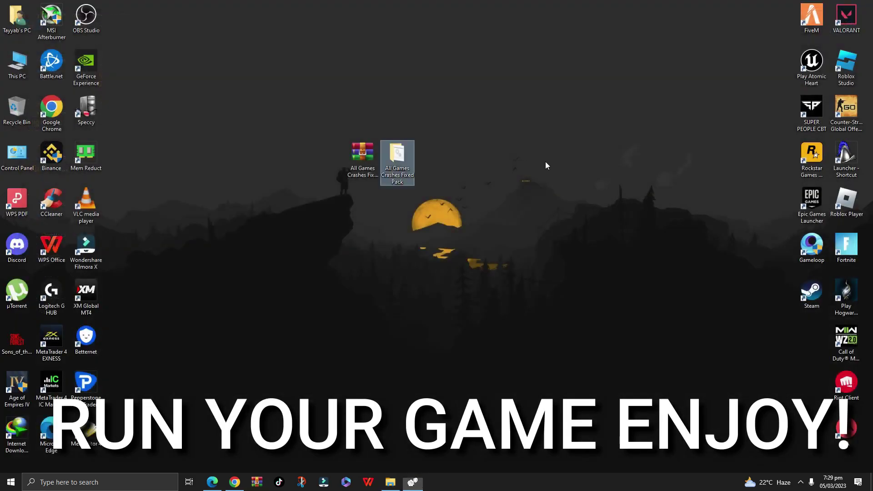